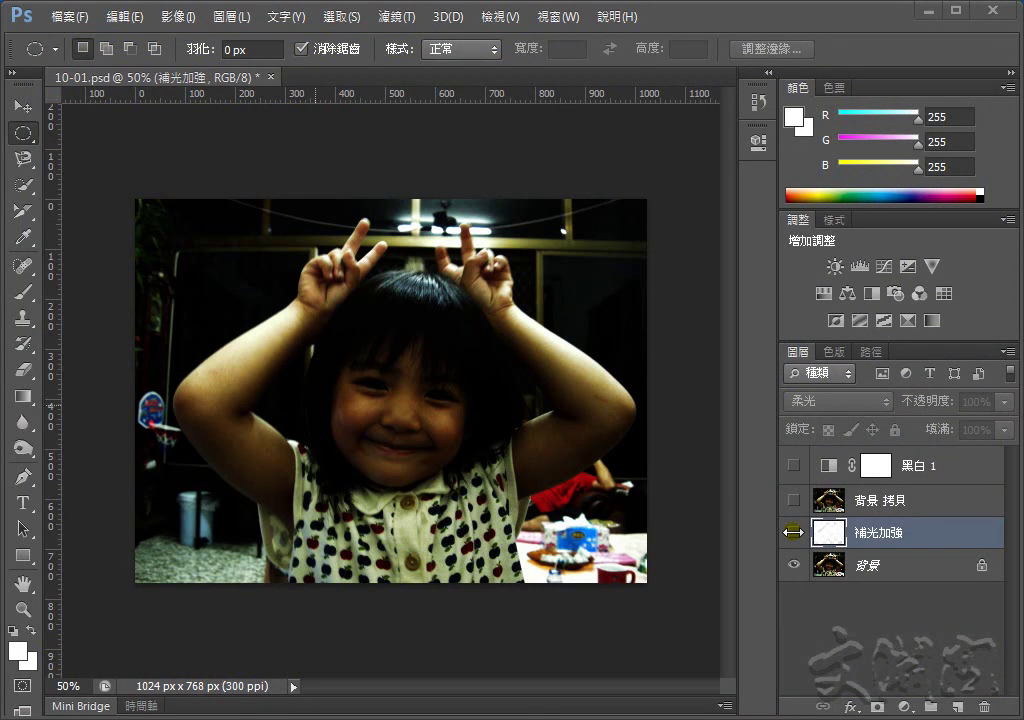
# Step: Hide and then re-show the 補光加強 layer to compare the photo before and after brightening
pyautogui.click(793, 532)
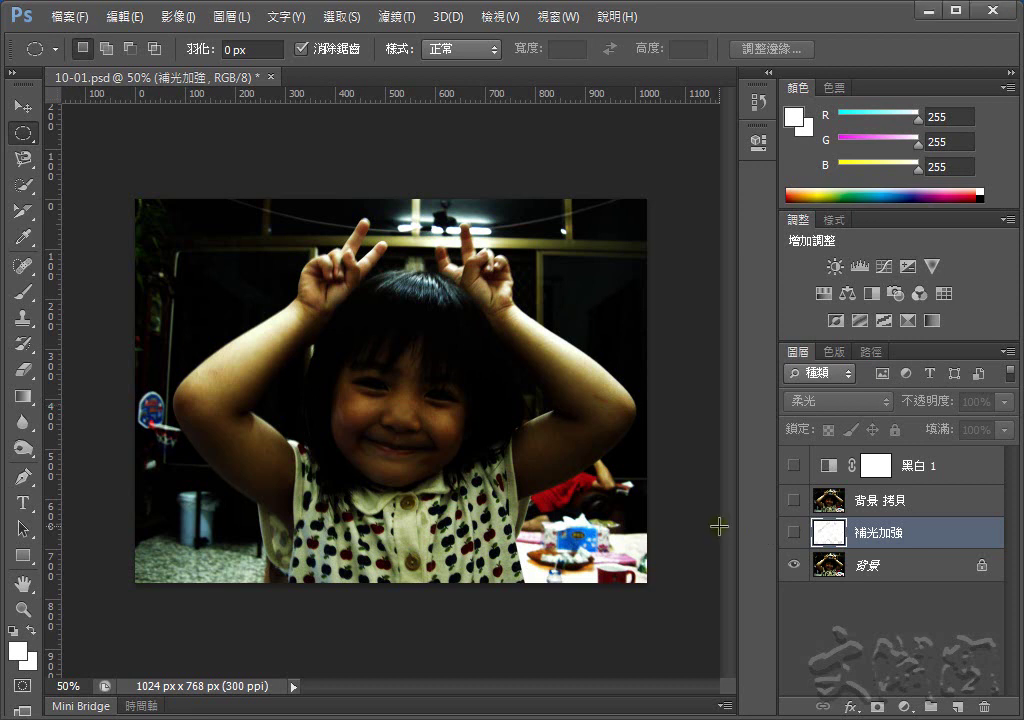
pyautogui.click(791, 533)
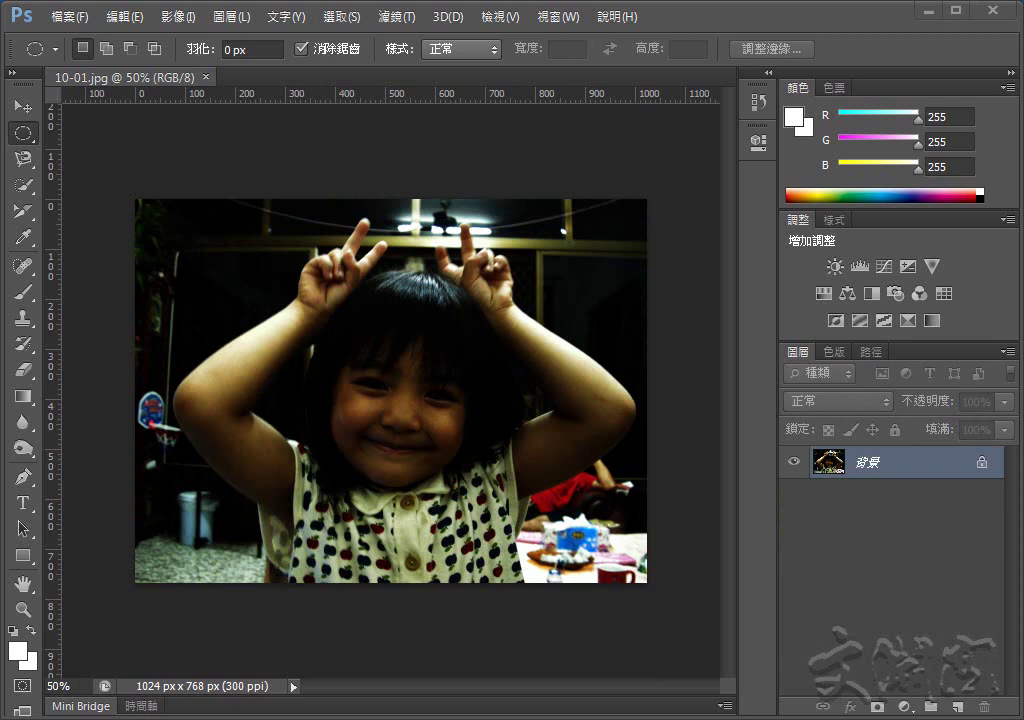
# Step: Duplicate the locked 背景 layer into a 背景 拷貝 copy
pyautogui.click(913, 464)
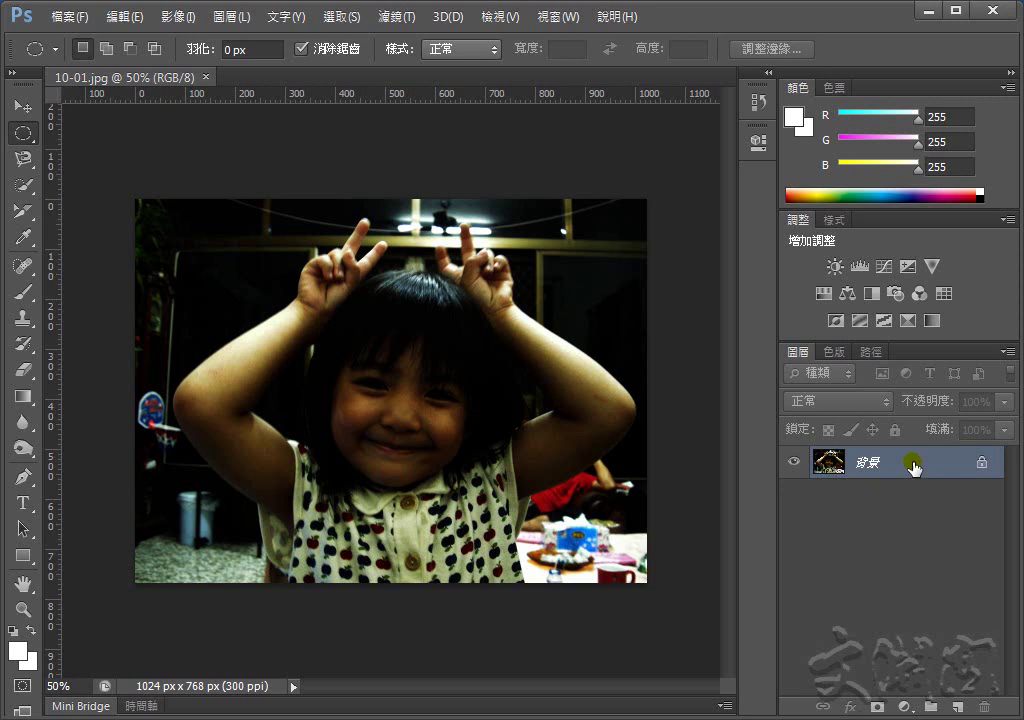
pyautogui.moveTo(913, 464); pyautogui.dragTo(958, 702)
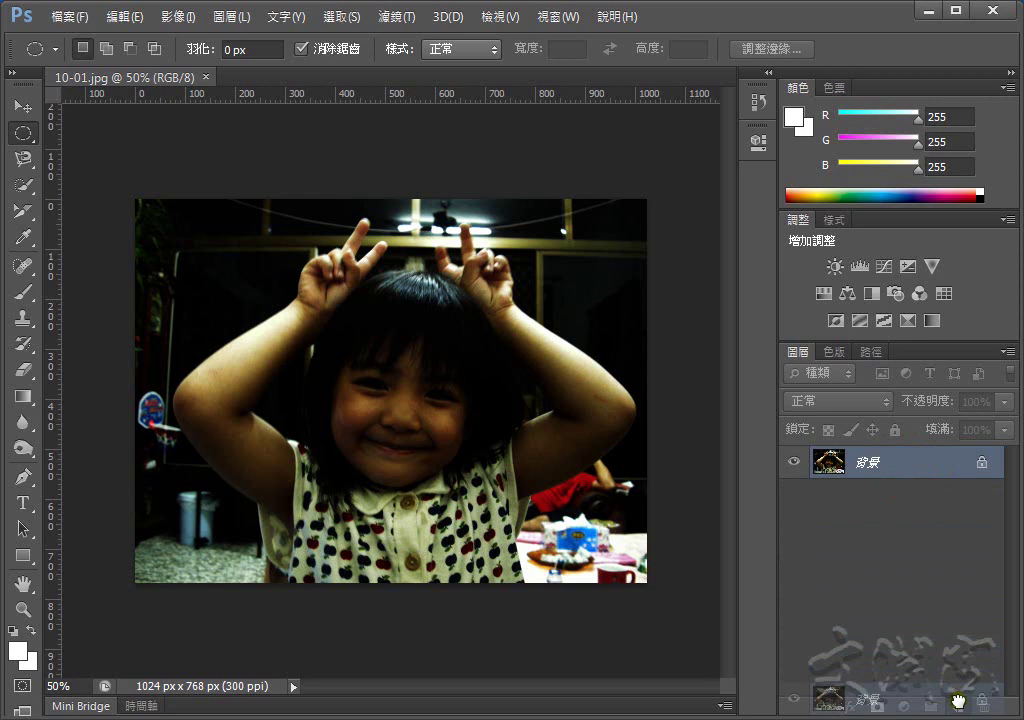
pyautogui.moveTo(958, 702); pyautogui.dragTo(958, 704)
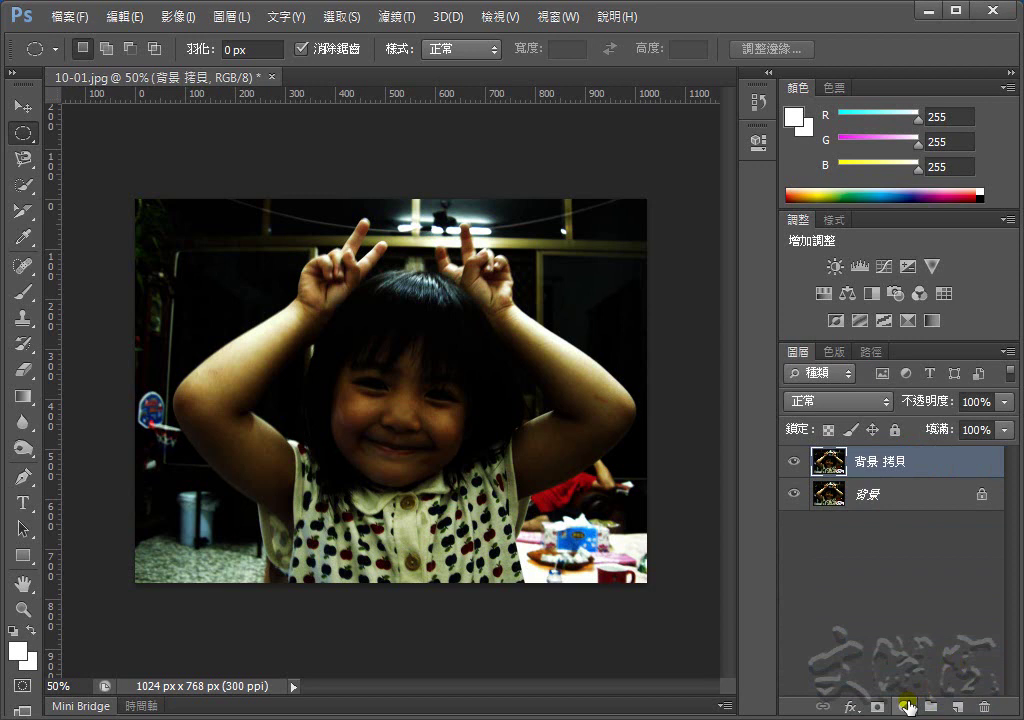
# Step: Add a 黑白 (Black & White) adjustment layer with default settings, then select 背景 拷貝
pyautogui.click(907, 706)
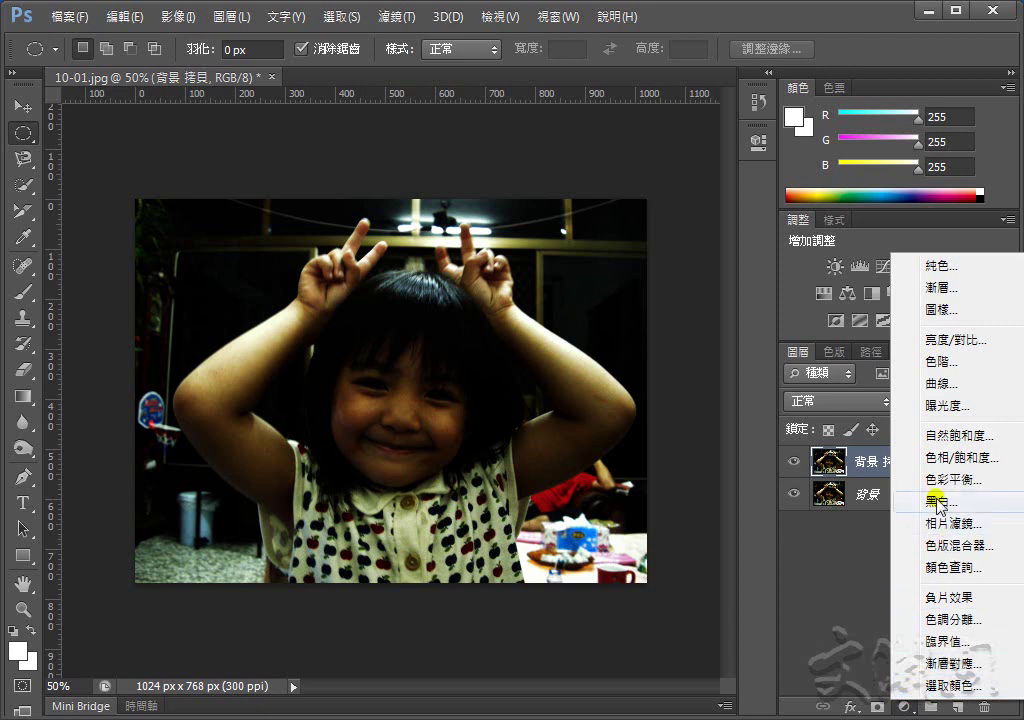
pyautogui.click(938, 502)
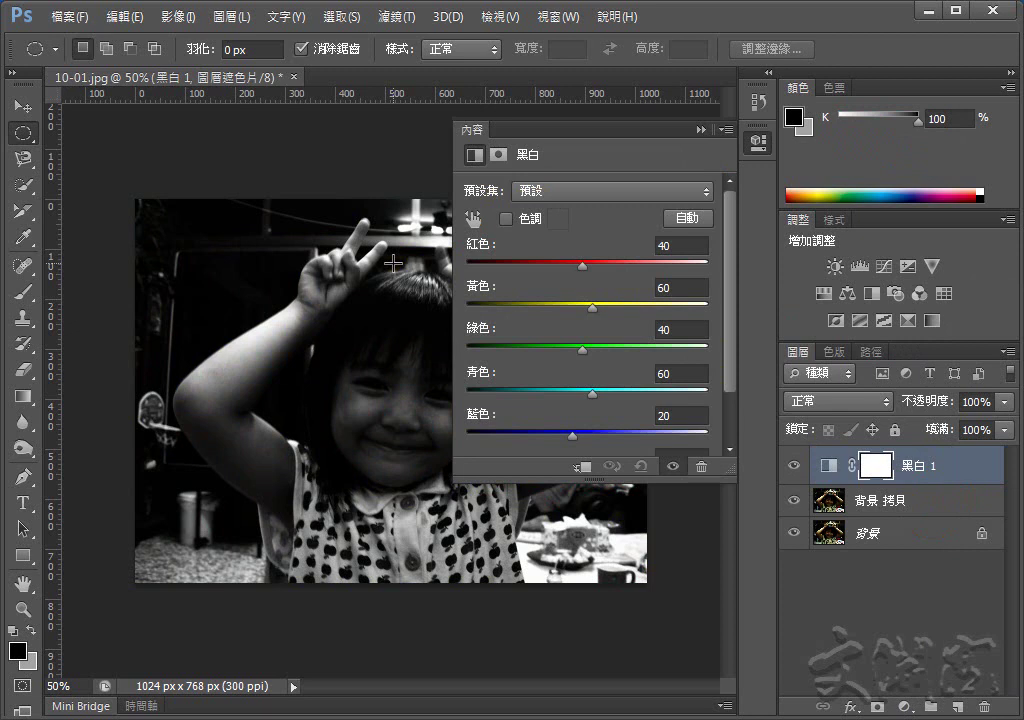
pyautogui.click(700, 129)
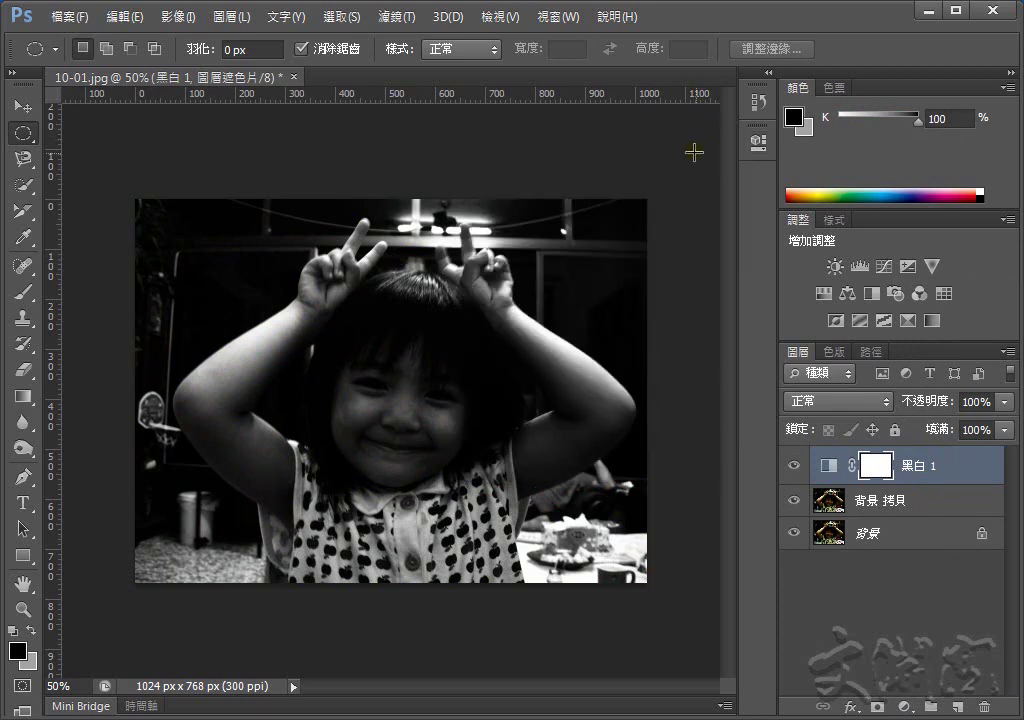
pyautogui.click(903, 499)
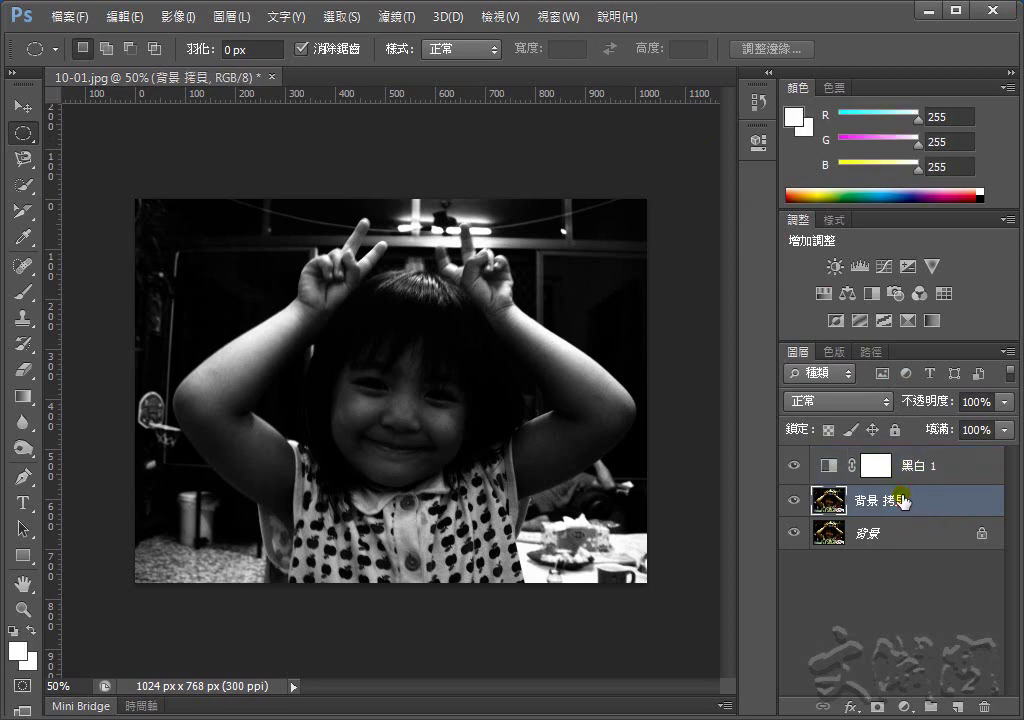
# Step: Apply a 高斯模糊 (Gaussian Blur) of 5.0 pixels to the 背景 拷貝 layer
pyautogui.click(397, 17)
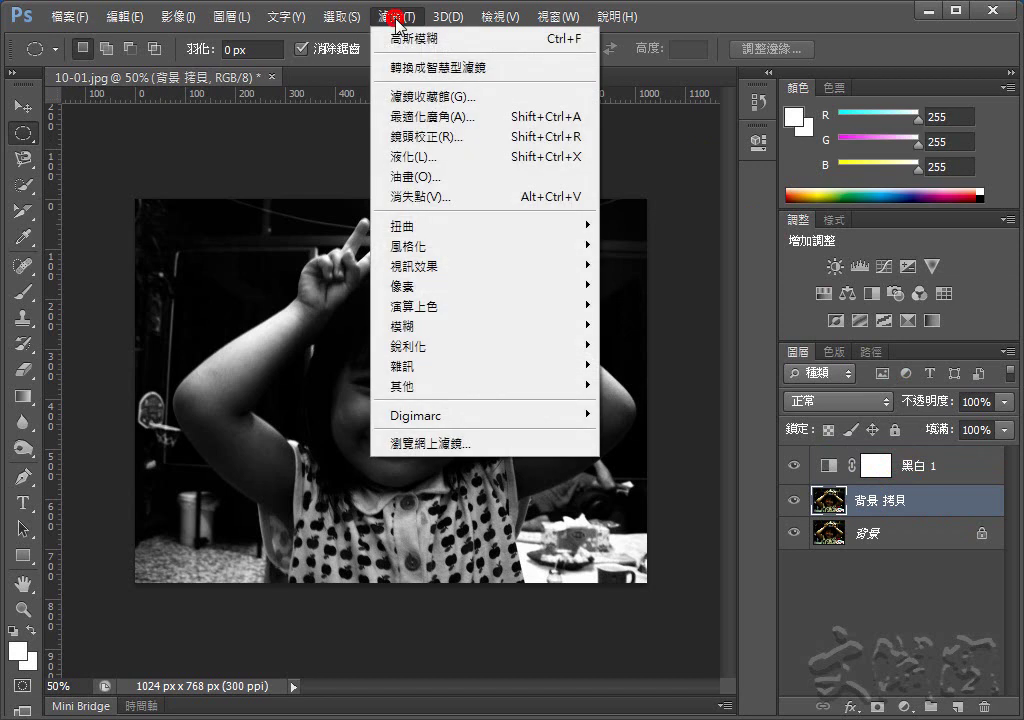
pyautogui.click(480, 328)
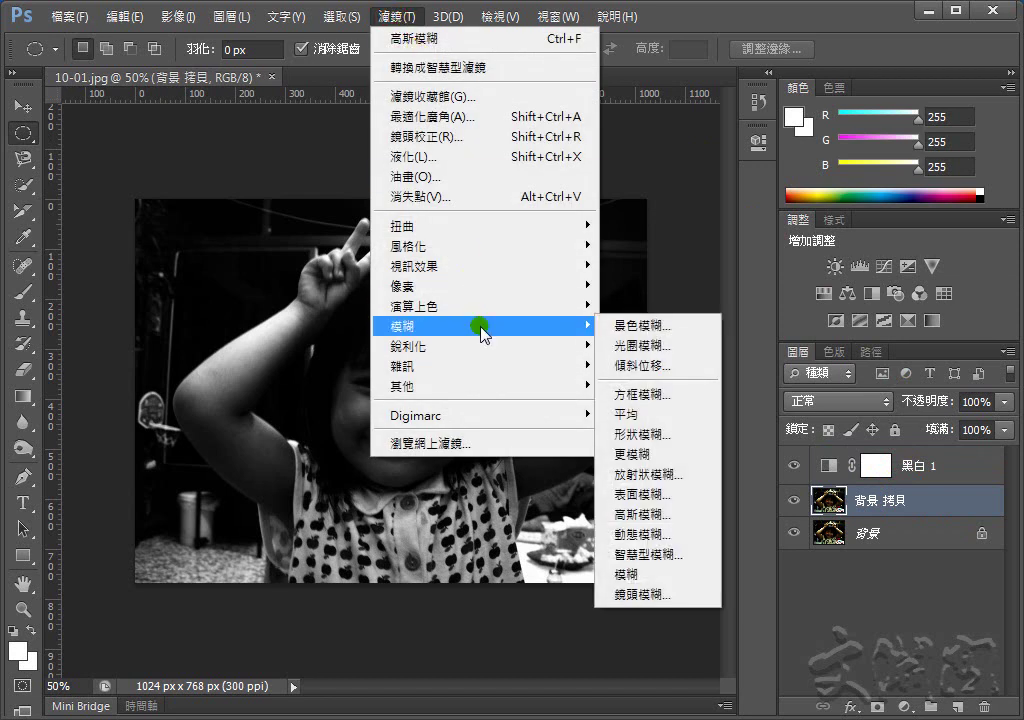
pyautogui.click(649, 512)
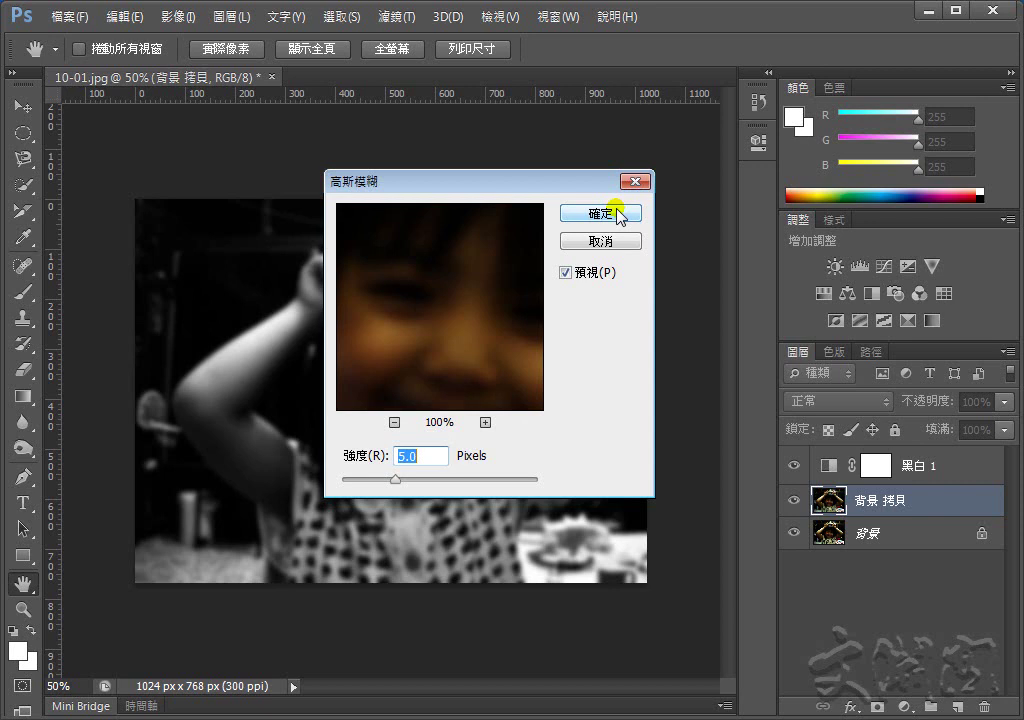
pyautogui.click(601, 213)
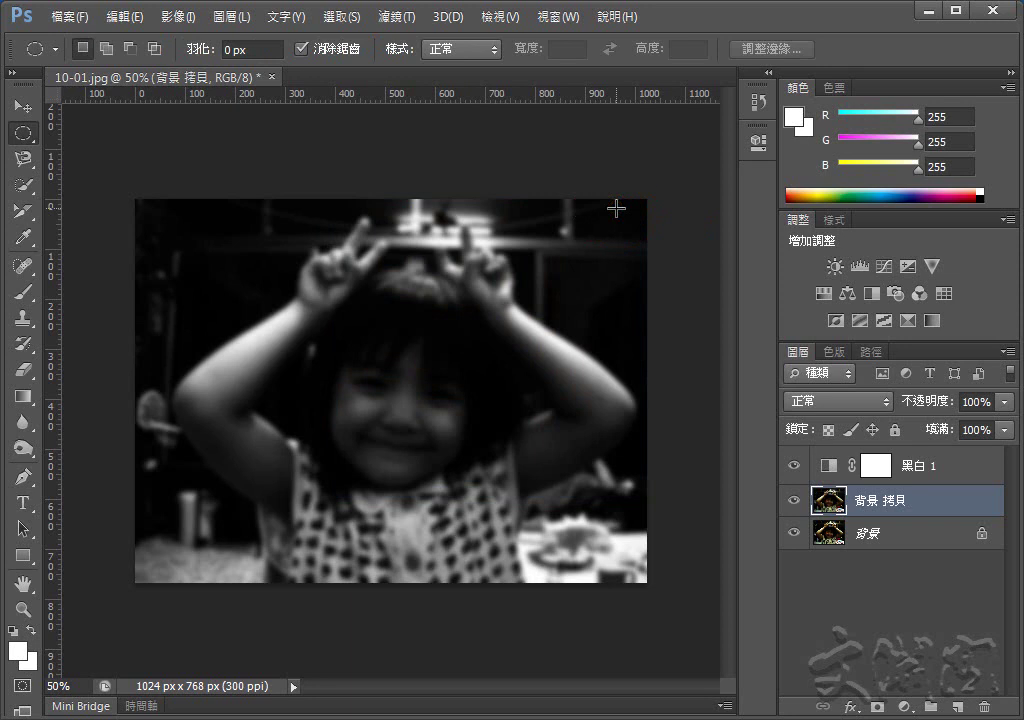
# Step: Load the blue channel's highlights as a selection from the Channels panel
pyautogui.click(835, 352)
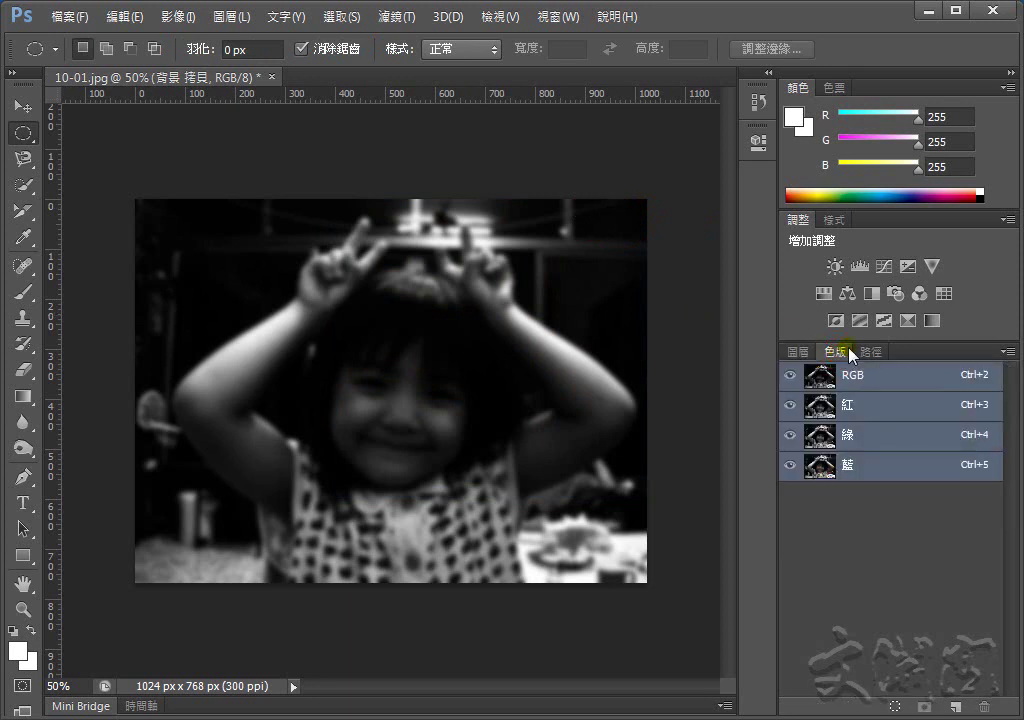
pyautogui.moveTo(858, 478); pyautogui.dragTo(859, 480)
pyautogui.keyDown('ctrl'); pyautogui.click(819, 469); pyautogui.keyUp('ctrl')
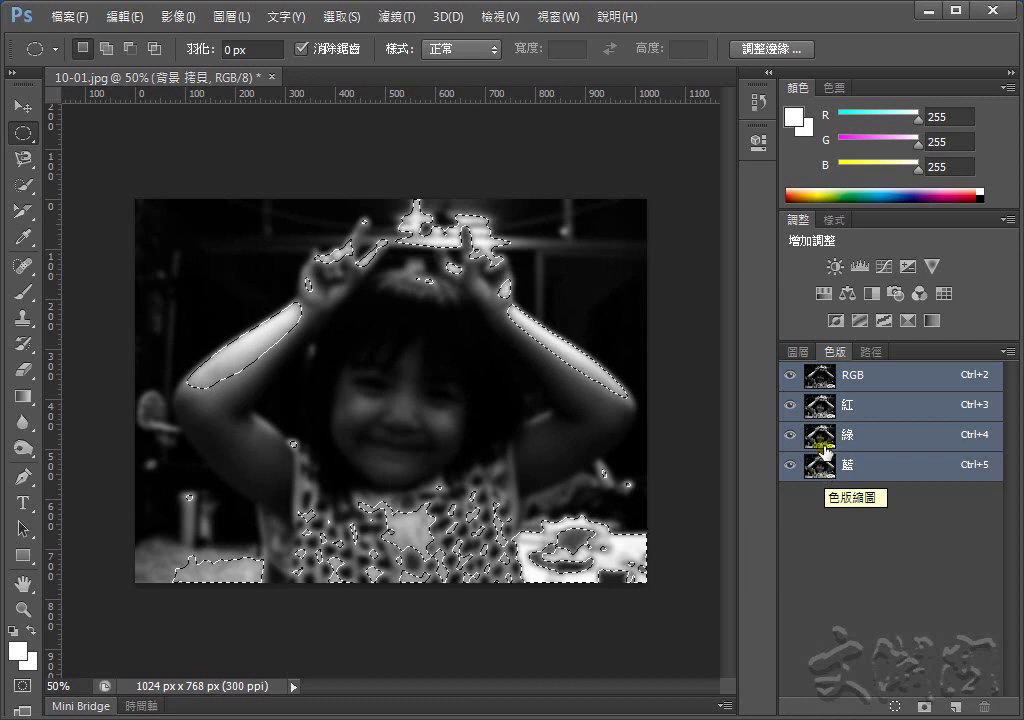
pyautogui.click(800, 353)
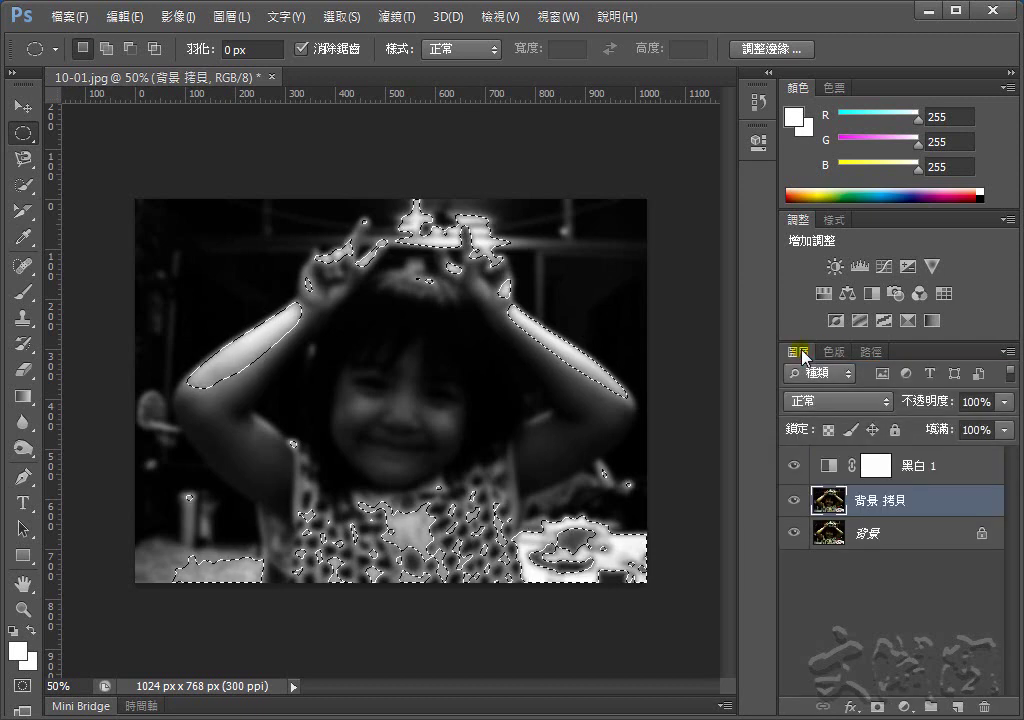
pyautogui.click(900, 538)
# Step: Create a new layer named 補光加強 above 背景, hiding 背景 拷貝 and 黑白 1
pyautogui.click(900, 538)
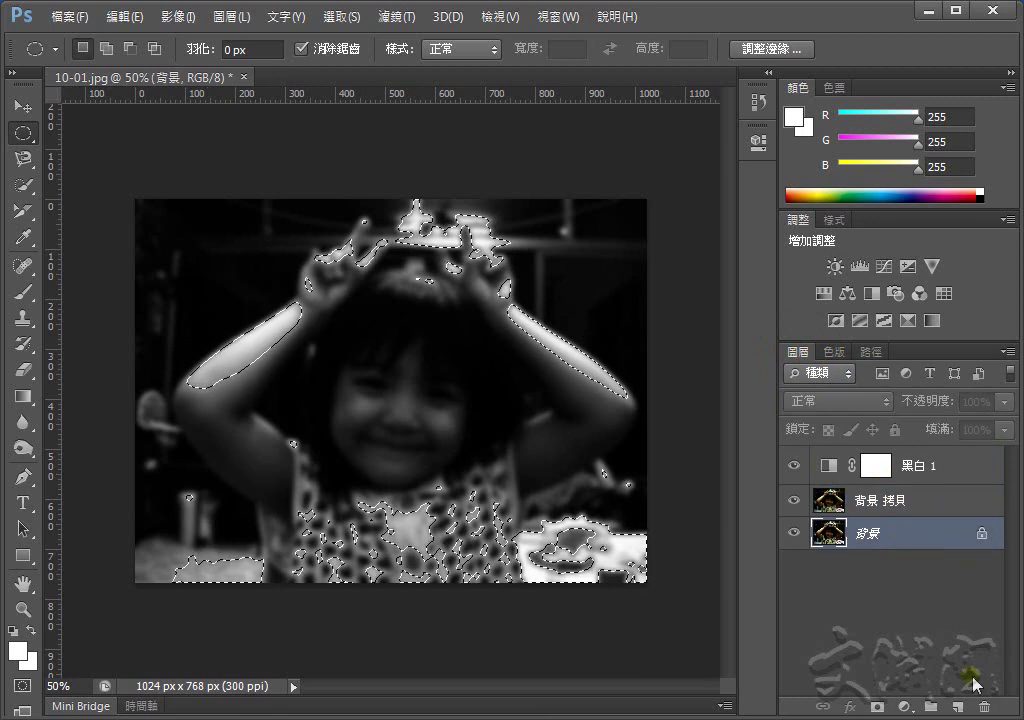
pyautogui.click(957, 706)
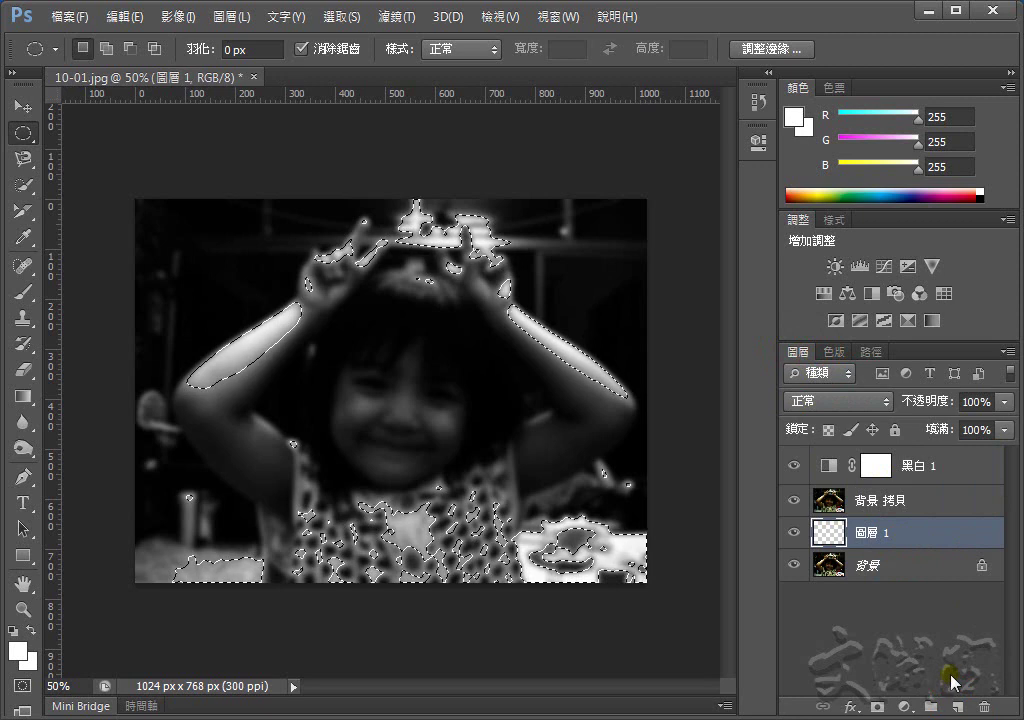
pyautogui.doubleClick(872, 533)
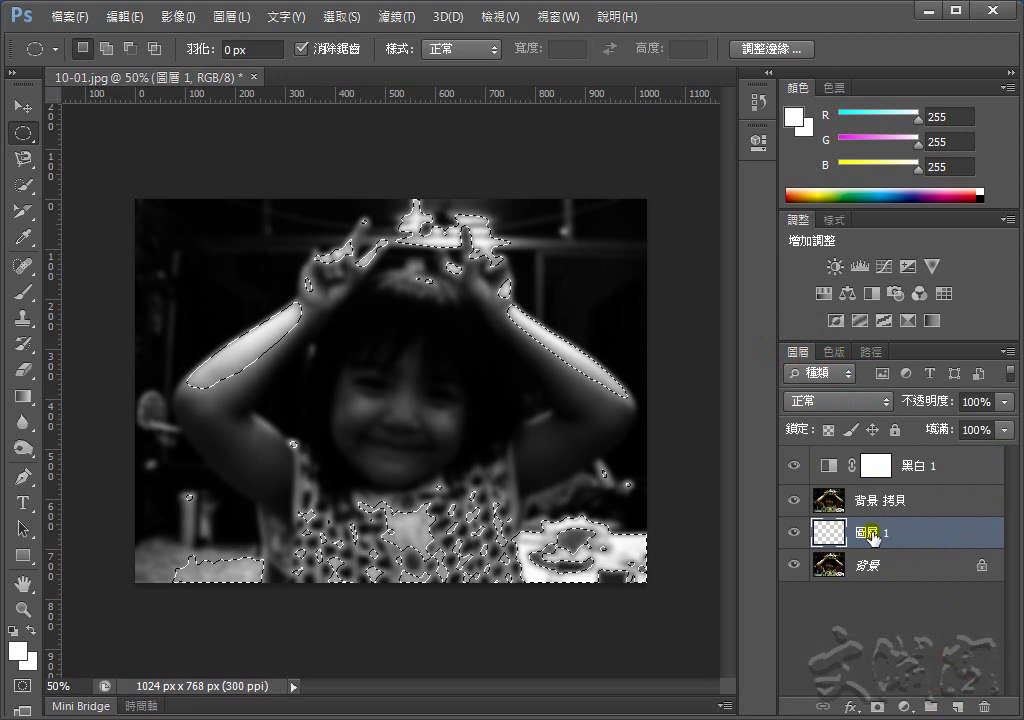
pyautogui.write('補光加強')
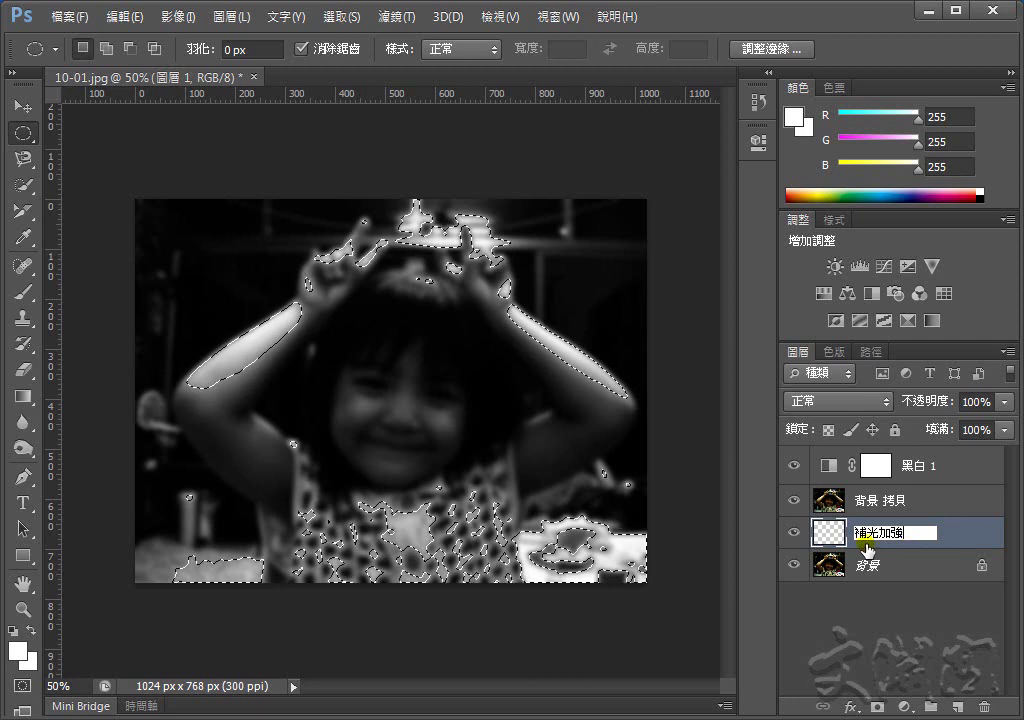
pyautogui.click(795, 500)
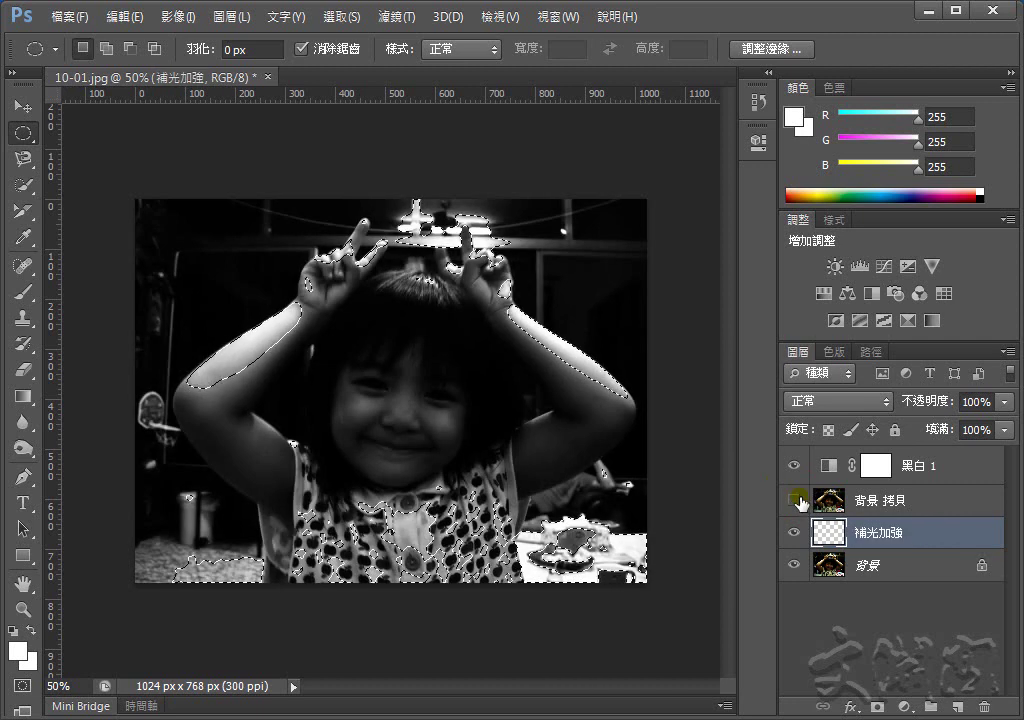
pyautogui.click(793, 466)
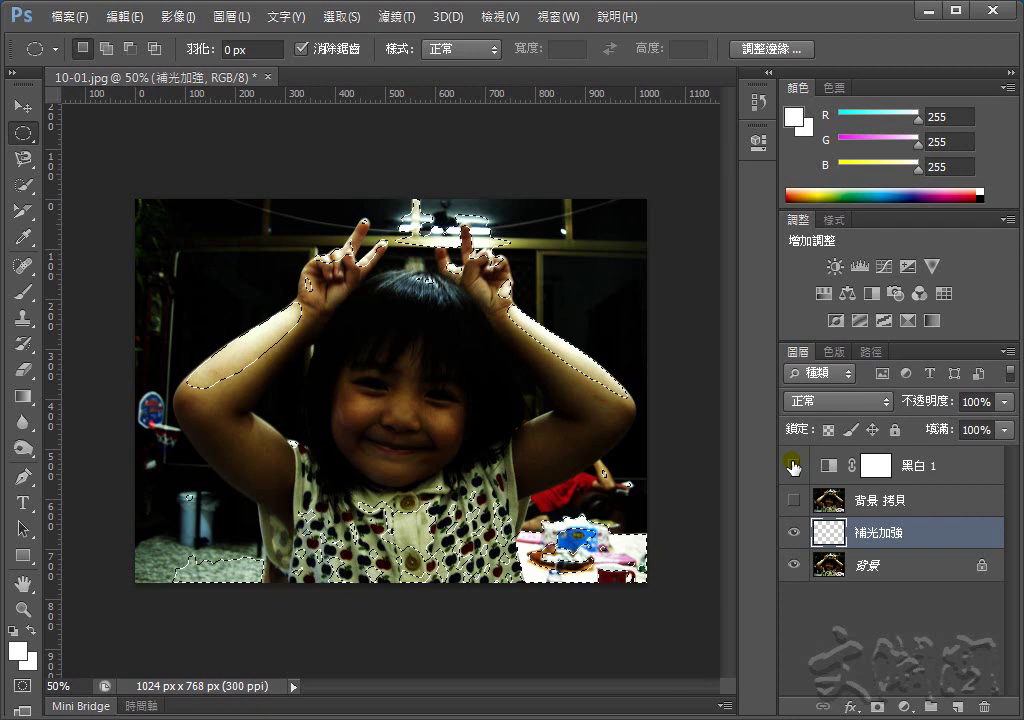
# Step: Set the 補光加強 layer's blend mode to 柔光 (Soft Light)
pyautogui.click(893, 535)
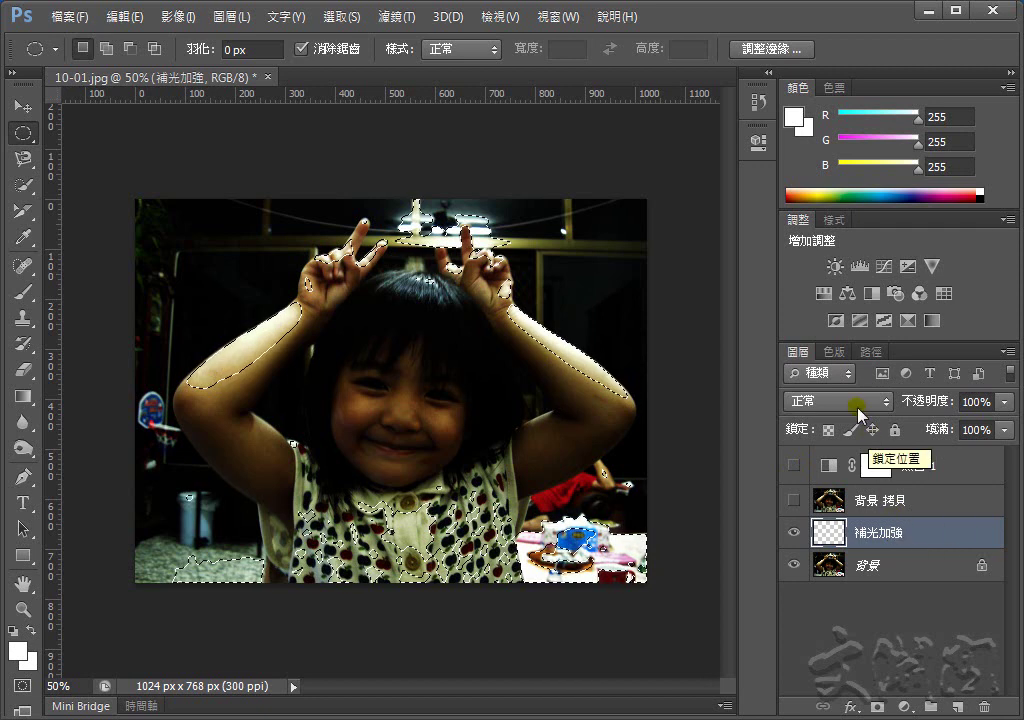
pyautogui.click(853, 398)
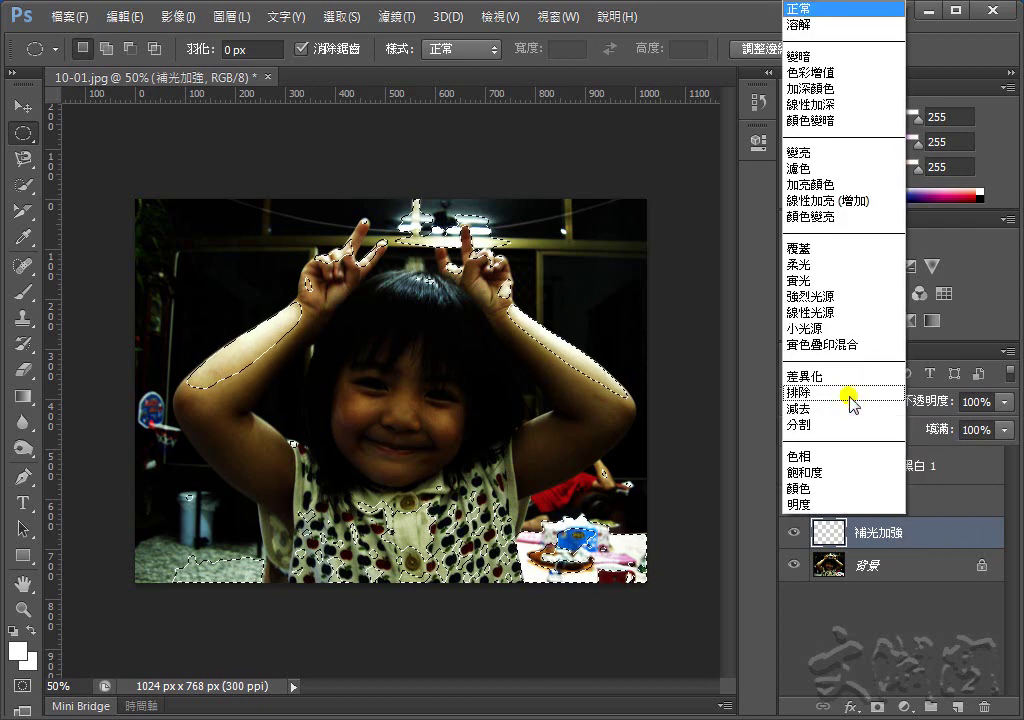
pyautogui.click(824, 265)
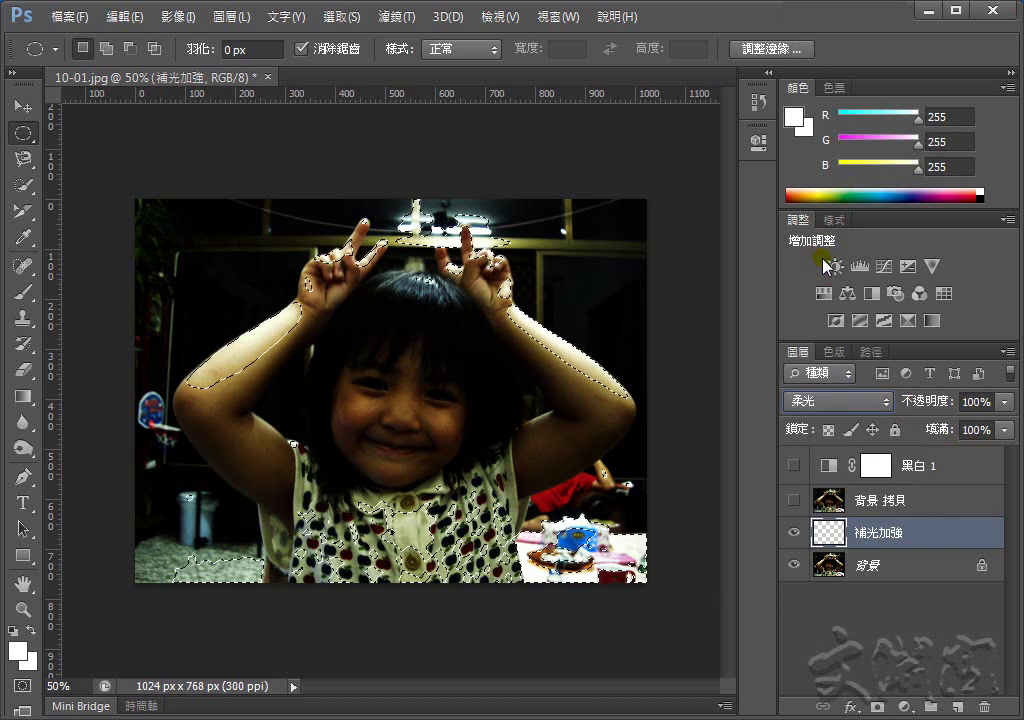
pyautogui.click(341, 18)
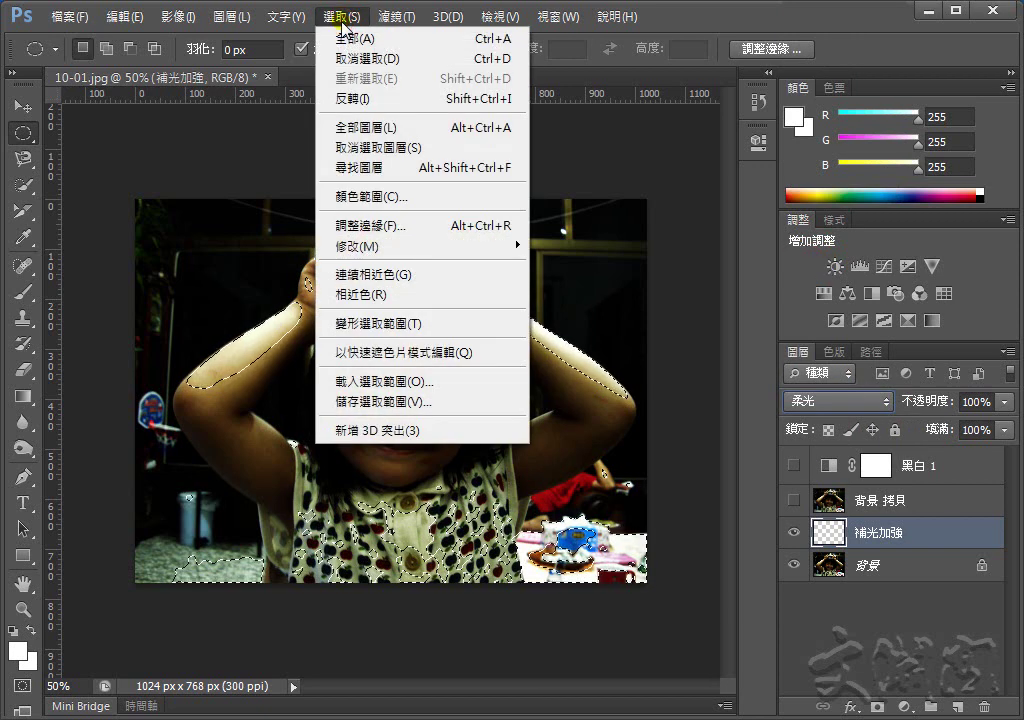
# Step: Invert the selection and fill it with white foreground colour on the 補光加強 layer
pyautogui.click(350, 99)
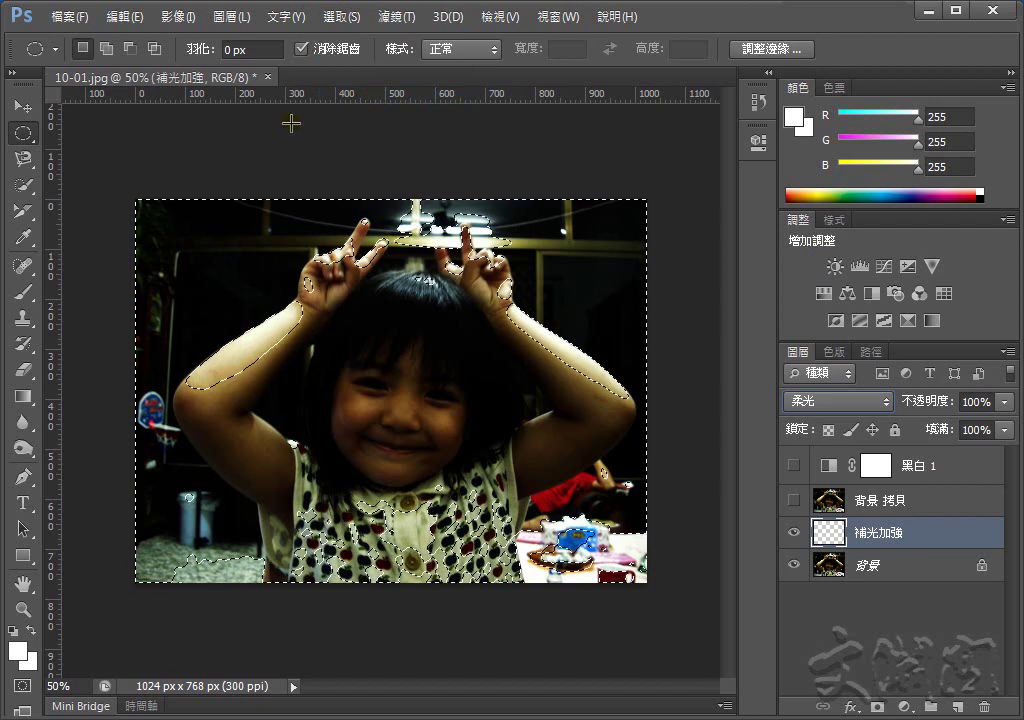
pyautogui.click(18, 652)
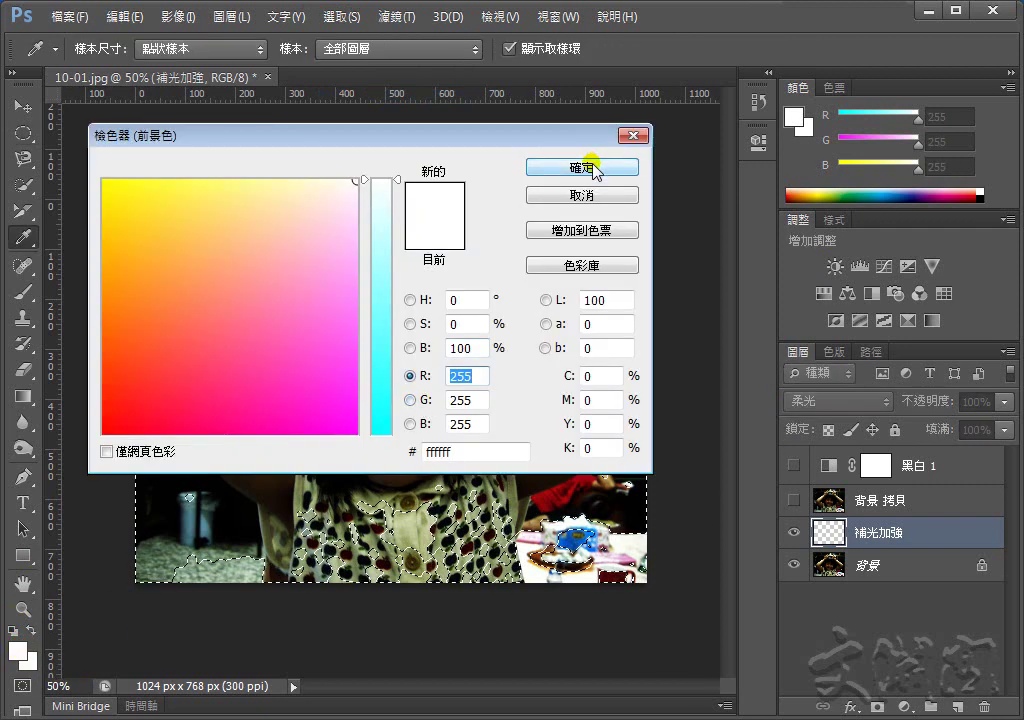
pyautogui.click(590, 166)
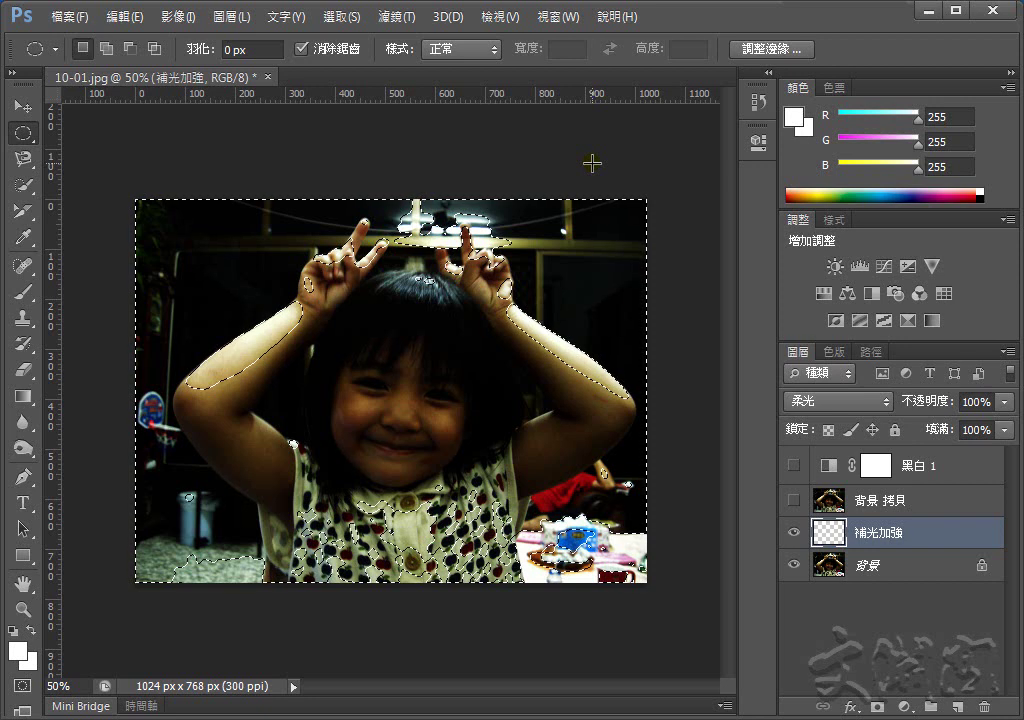
pyautogui.click(120, 20)
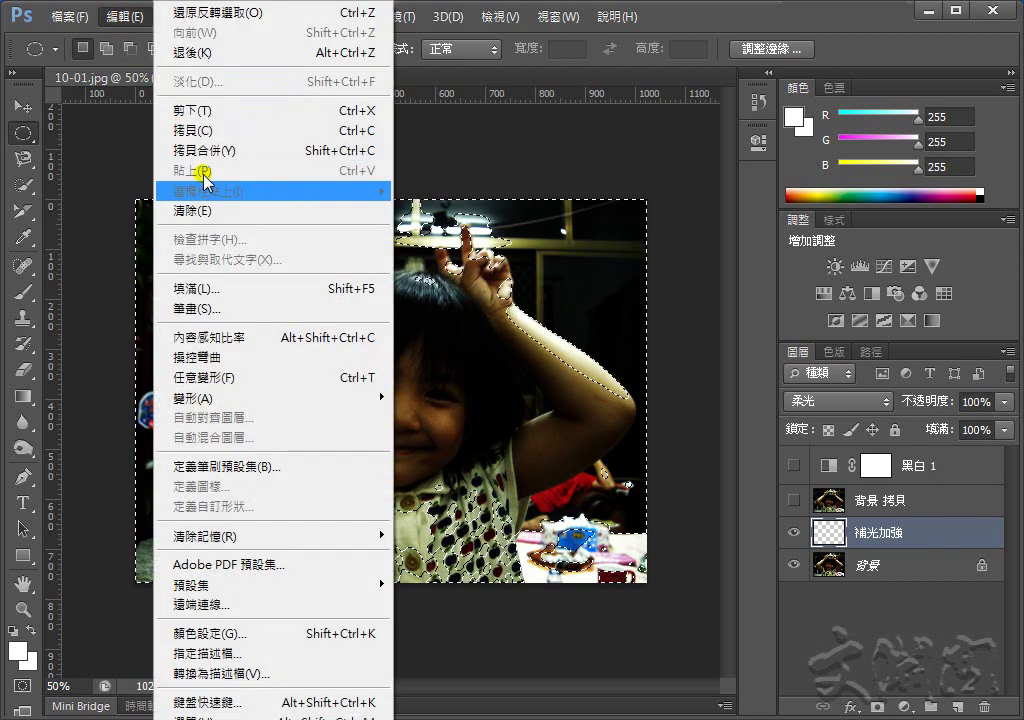
pyautogui.click(222, 290)
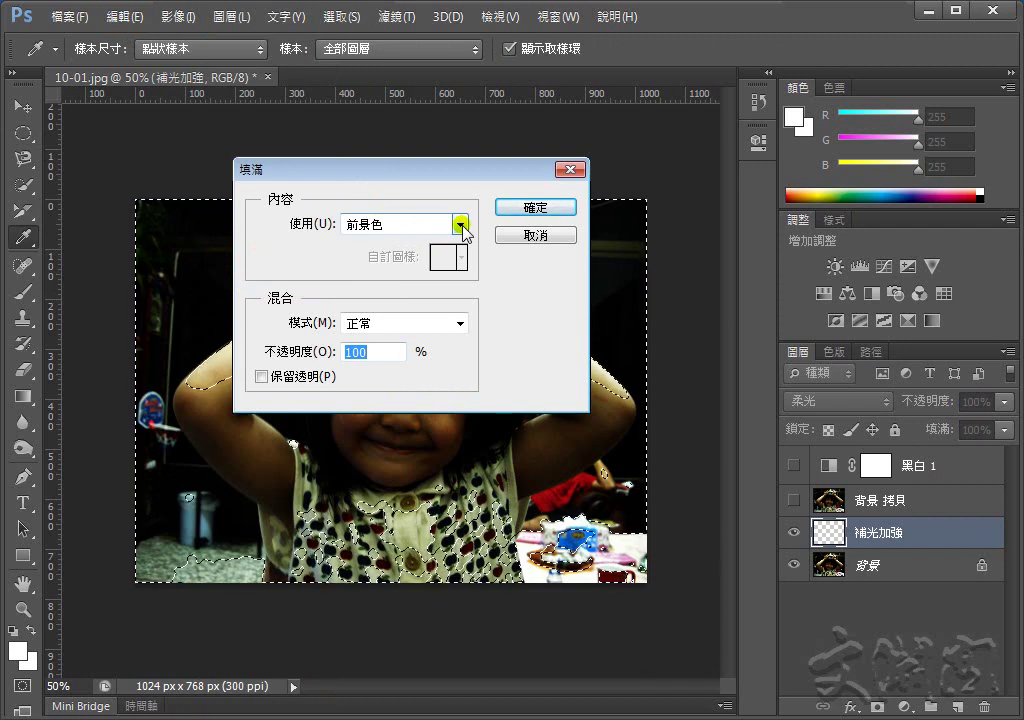
pyautogui.click(551, 220)
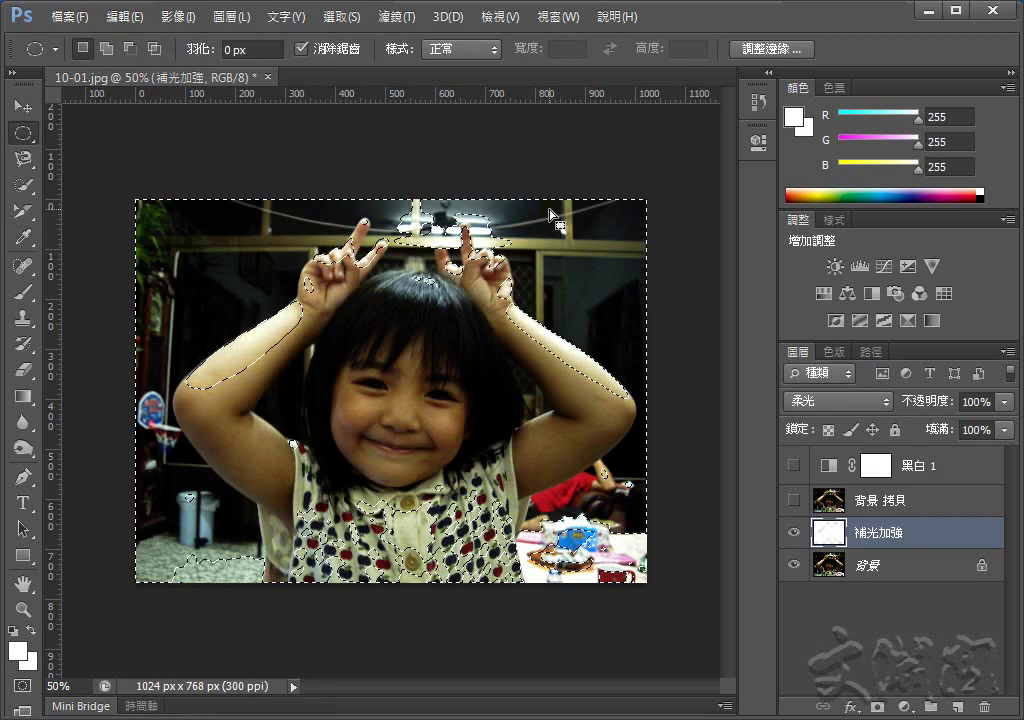
# Step: Deselect everything with Ctrl+D, leaving no active selection
pyautogui.hotkey('ctrl', 'd')
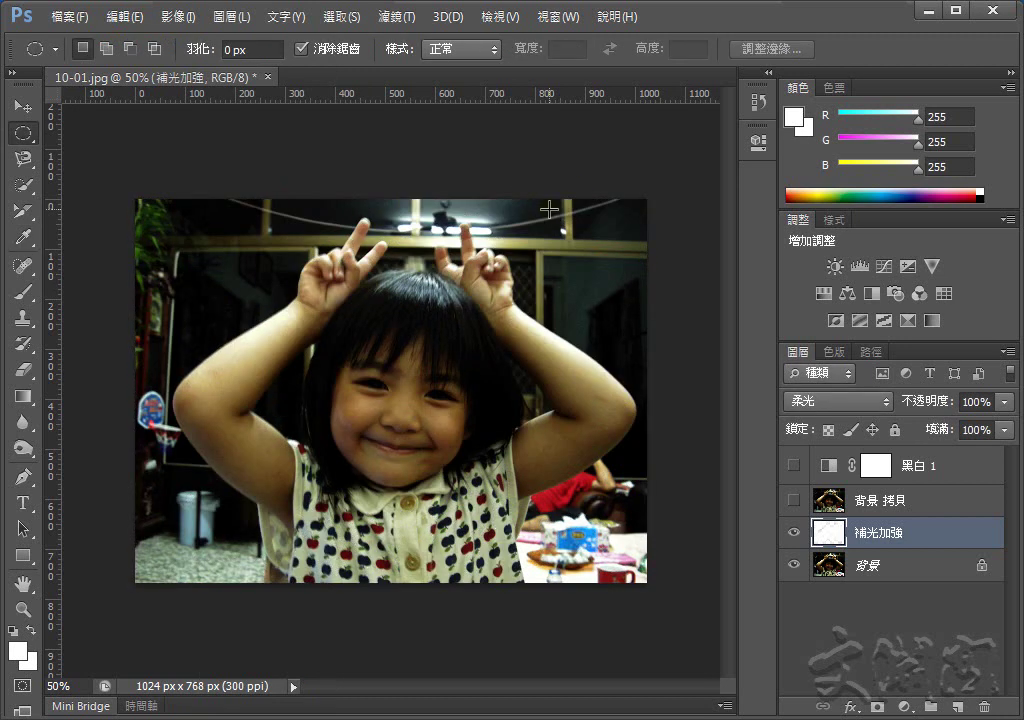